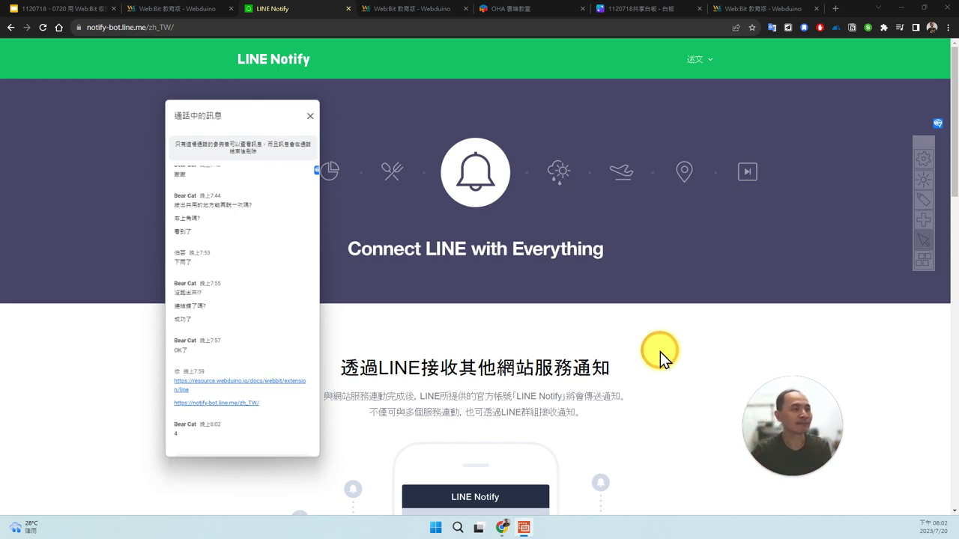
# Move the call messages window out of the way and open the account's personal page (個人頁面)
pyautogui.moveTo(278, 121); pyautogui.dragTo(153, 131)
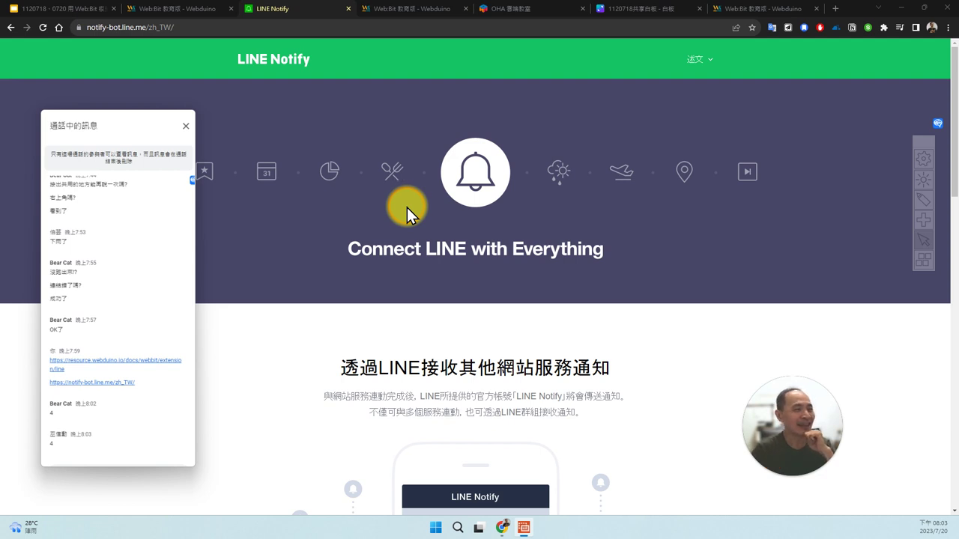
pyautogui.moveTo(142, 201); pyautogui.dragTo(0, 240)
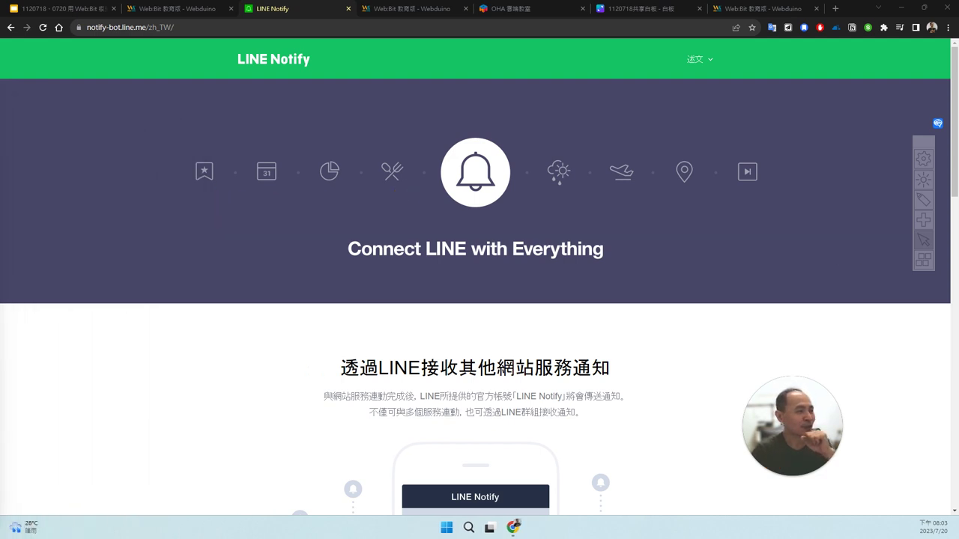
pyautogui.click(701, 66)
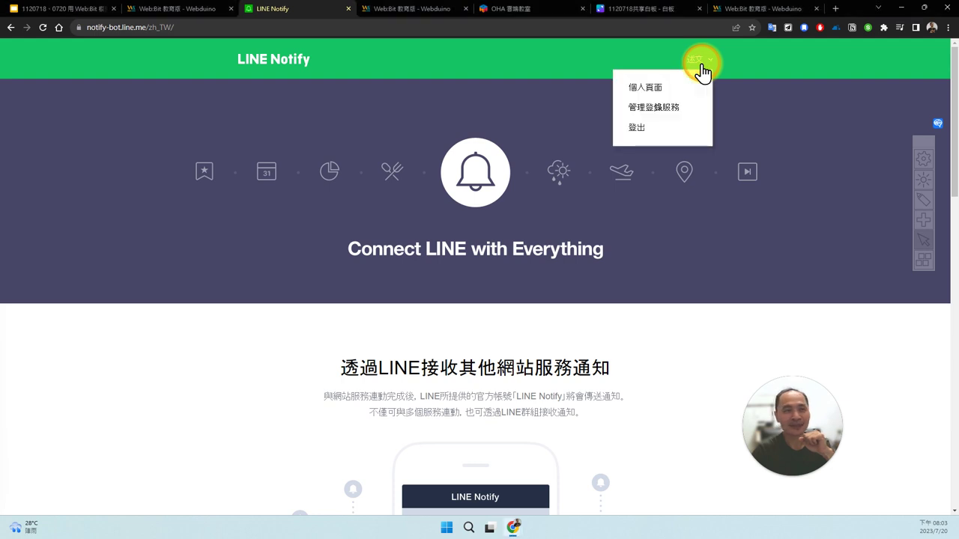
pyautogui.click(659, 90)
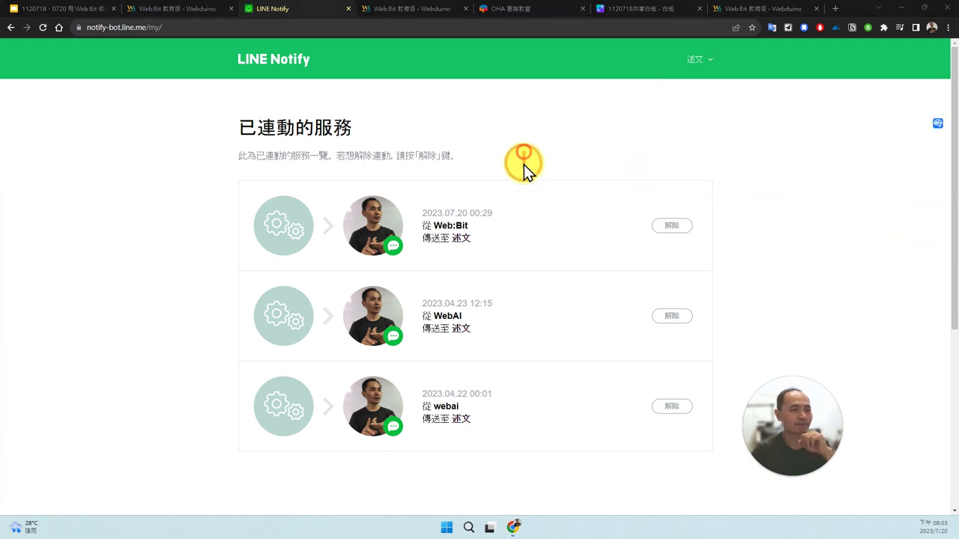
# Open the form for issuing a personal access token (發行權杖) below the linked services
pyautogui.moveTo(524, 164); pyautogui.dragTo(525, 441)
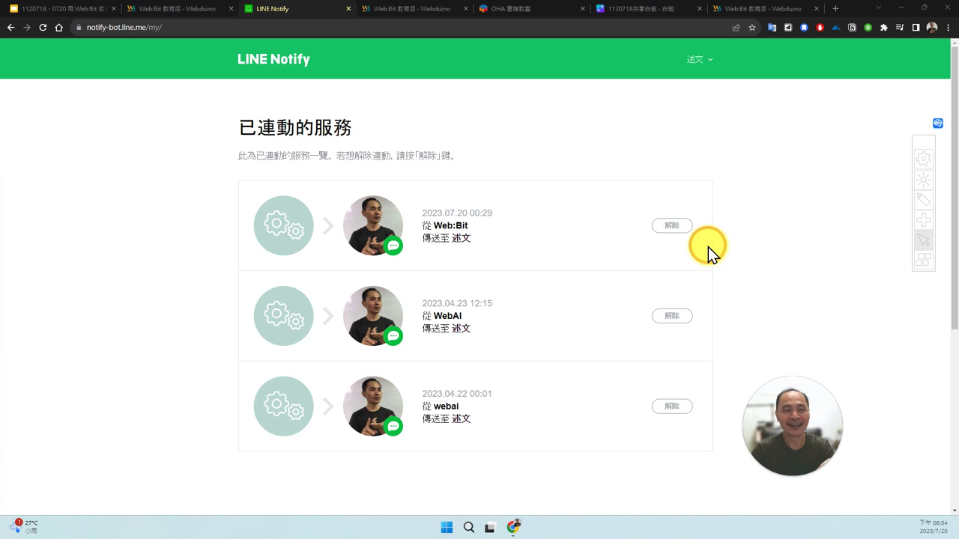
pyautogui.scroll(-3, 707, 246)
pyautogui.scroll(3, 708, 247)
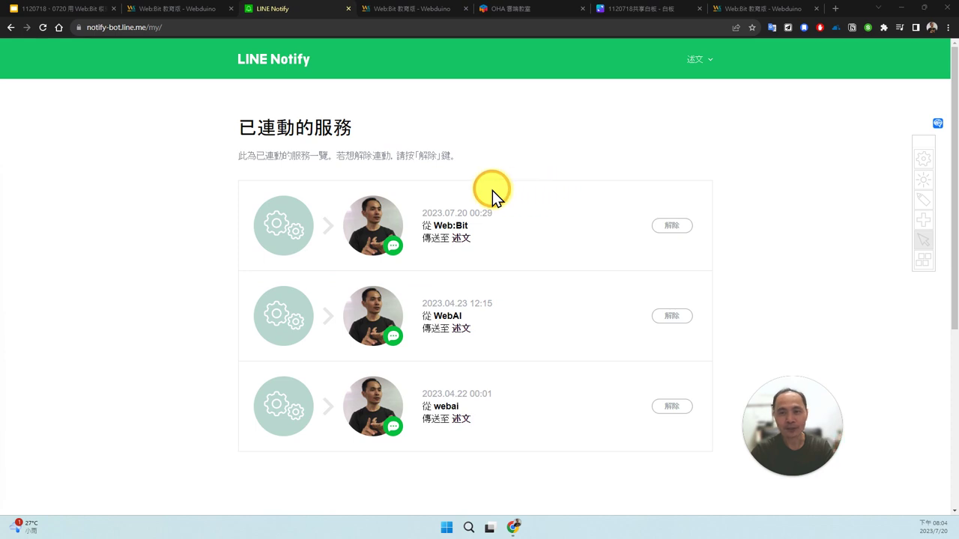
pyautogui.scroll(-3, 492, 190)
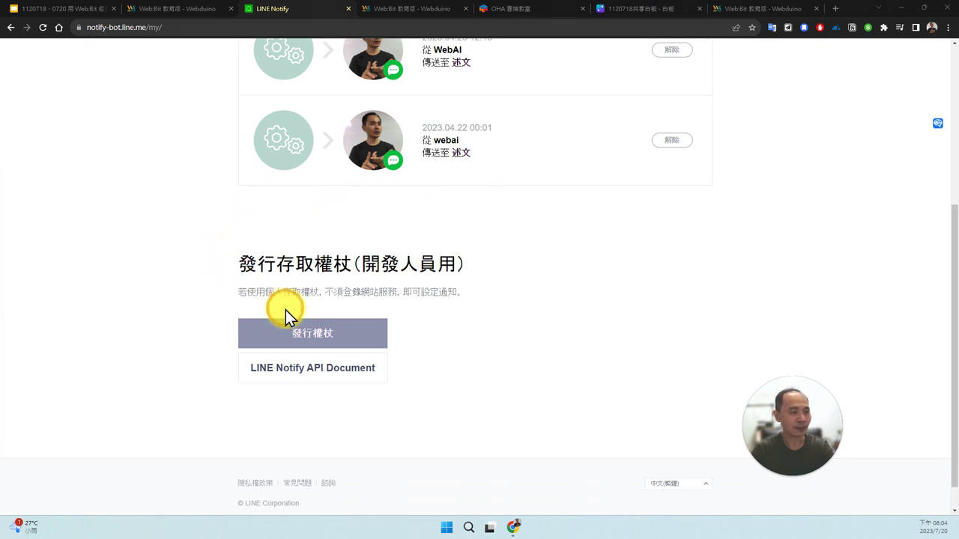
pyautogui.moveTo(285, 309)
pyautogui.mouseDown()
pyautogui.moveTo(365, 320)
pyautogui.moveTo(317, 359)
pyautogui.mouseUp()
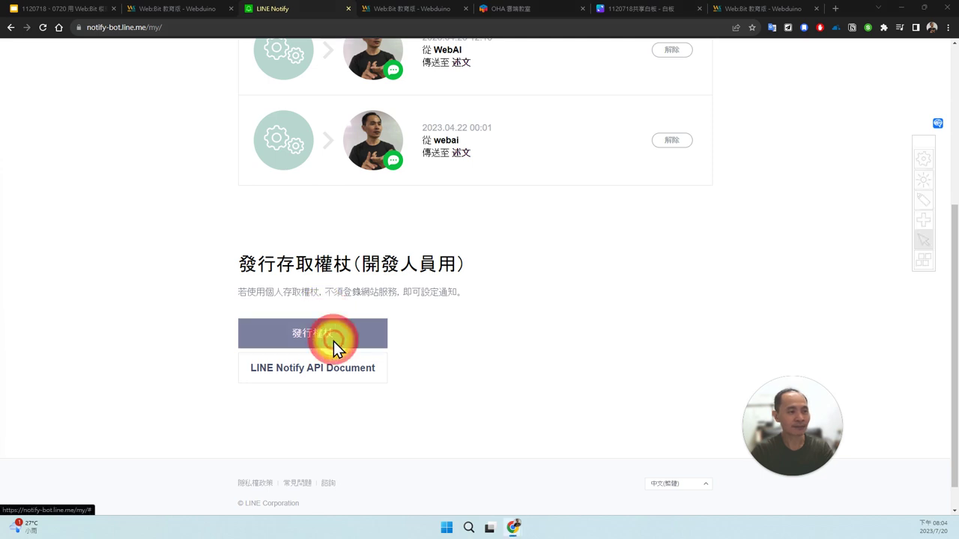
pyautogui.click(333, 341)
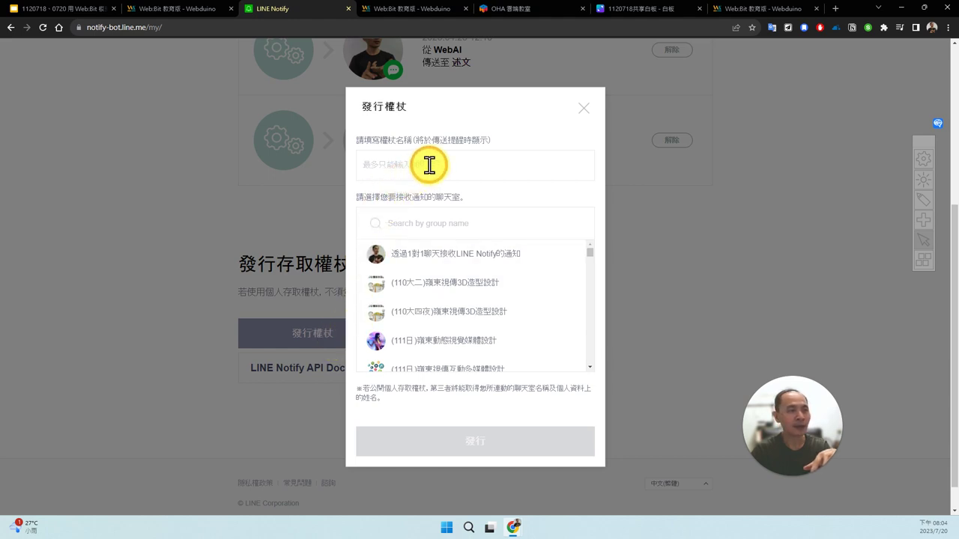
pyautogui.click(515, 170)
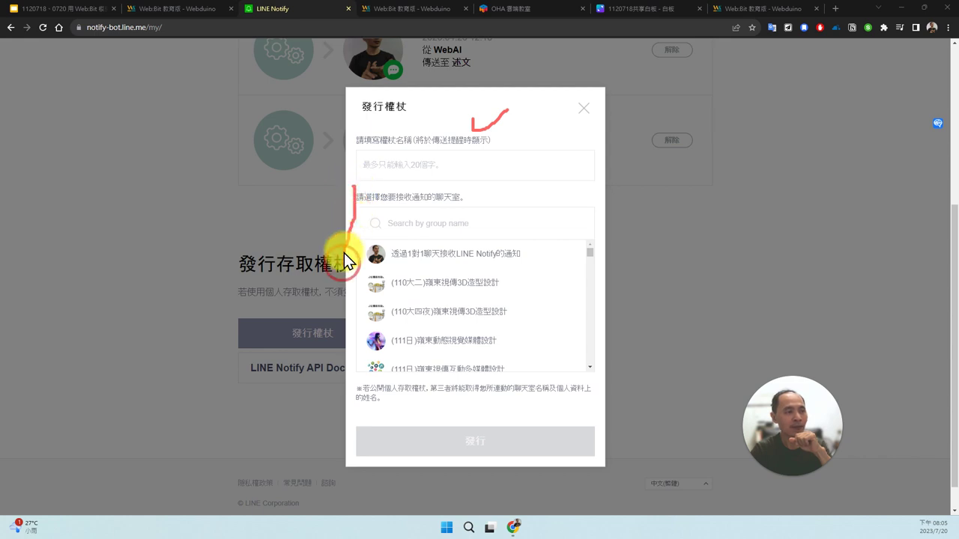
pyautogui.moveTo(351, 286); pyautogui.dragTo(391, 290)
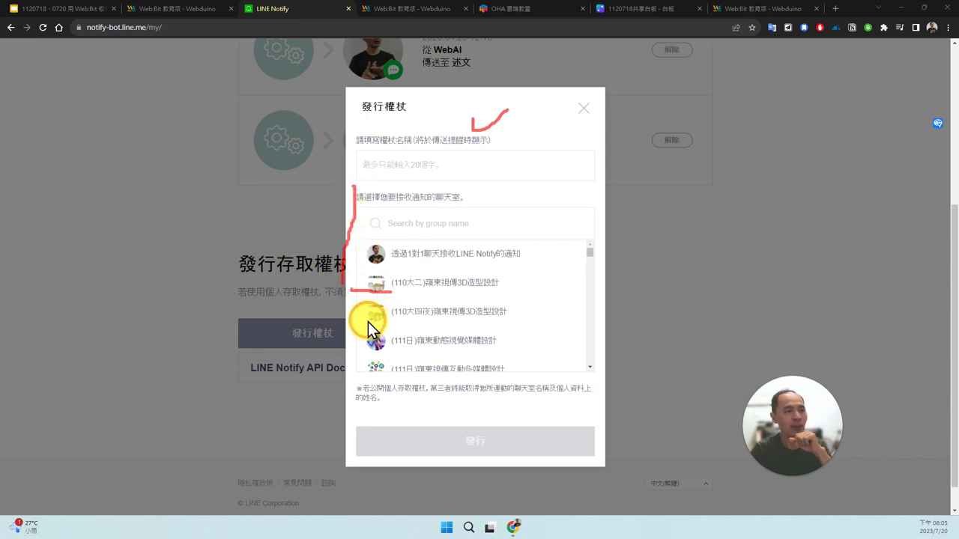
pyautogui.moveTo(358, 328); pyautogui.dragTo(399, 329)
pyautogui.moveTo(370, 366); pyautogui.dragTo(403, 365)
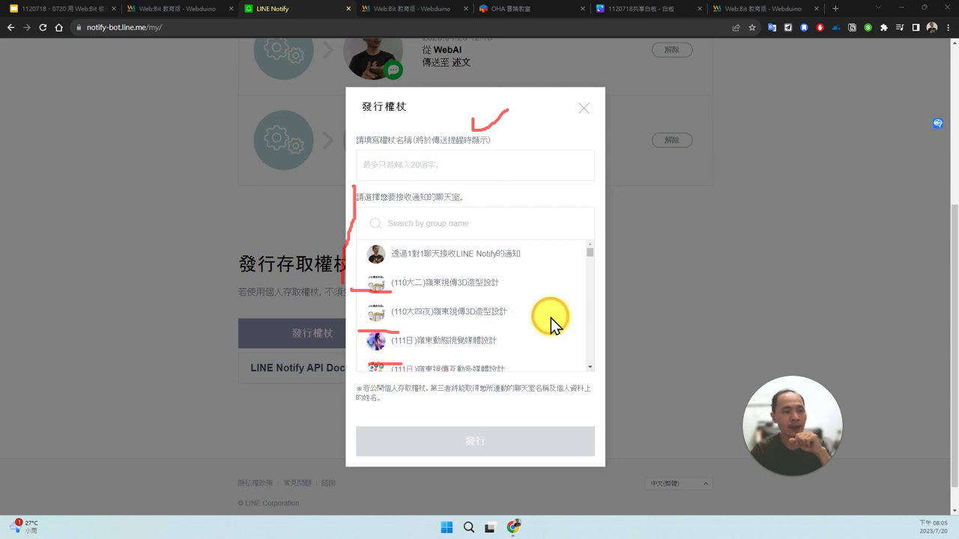
pyautogui.moveTo(572, 302)
pyautogui.mouseDown()
pyautogui.moveTo(555, 364)
pyautogui.moveTo(588, 358)
pyautogui.mouseUp()
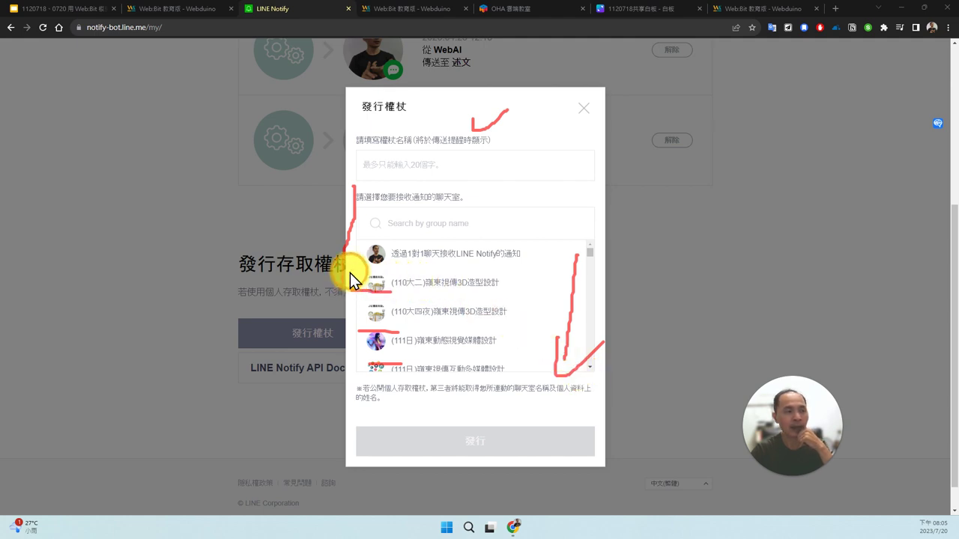
pyautogui.moveTo(347, 273); pyautogui.dragTo(529, 275)
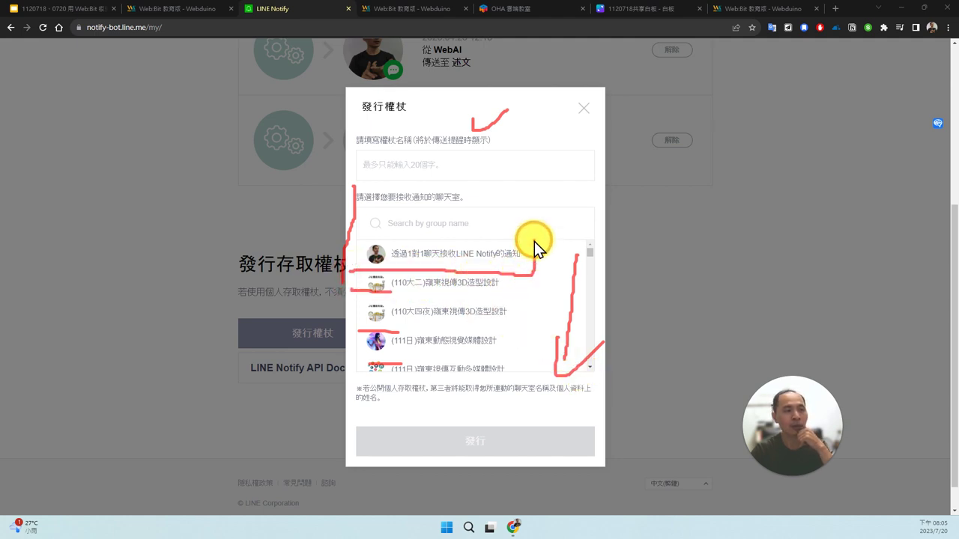
pyautogui.moveTo(534, 241); pyautogui.dragTo(401, 231)
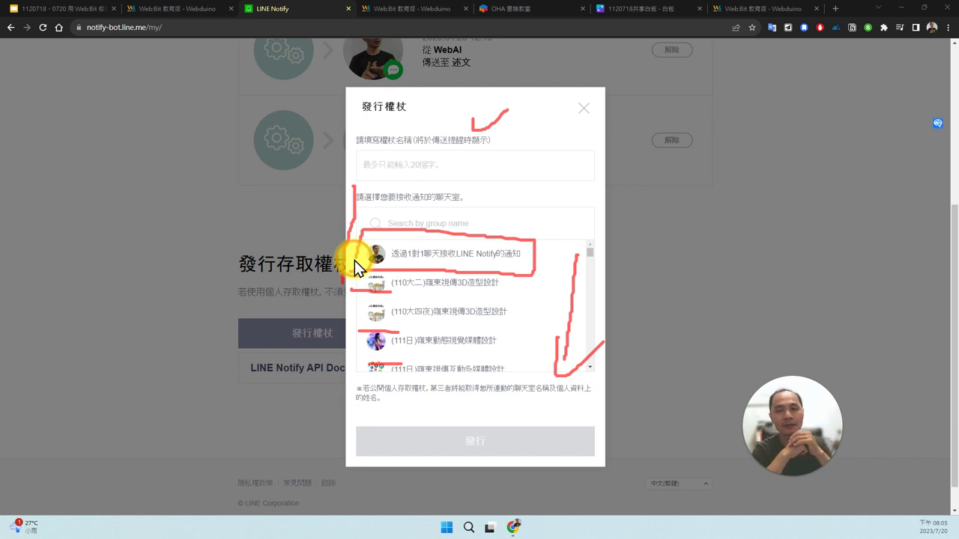
pyautogui.press('Escape')
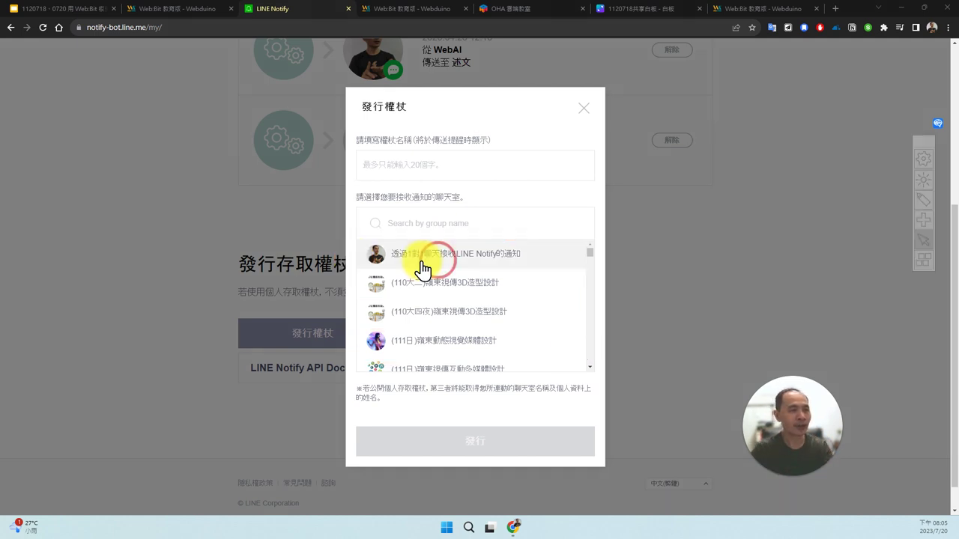
# Fill in the token name 0720, select the 透過1對1聊天接收LINE Notify的通知 chat, and close the form without issuing the token
pyautogui.click(459, 168)
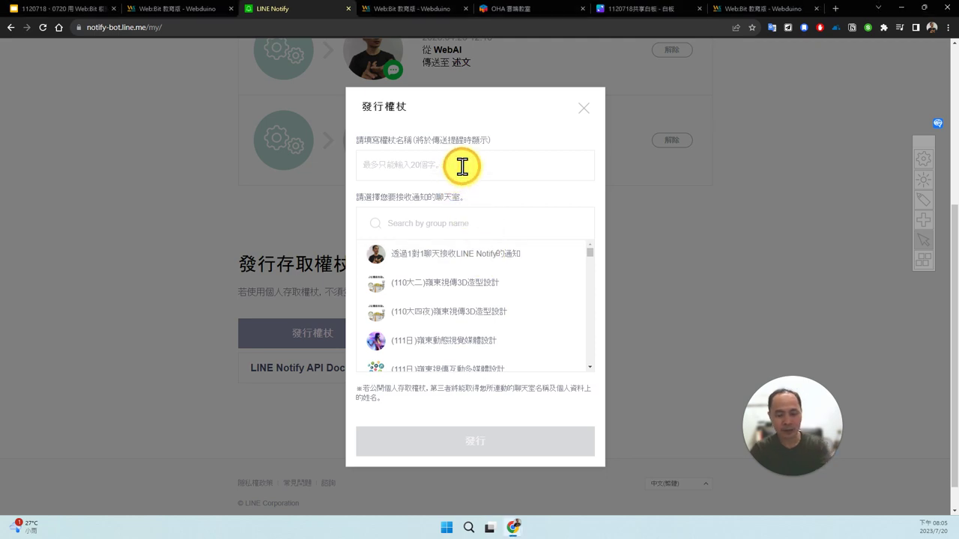
pyautogui.write('0720')
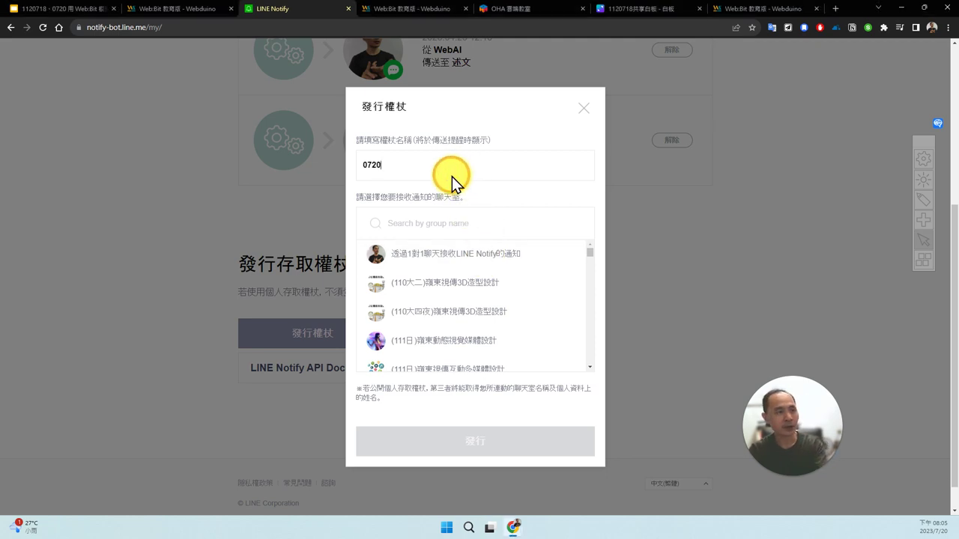
pyautogui.click(375, 262)
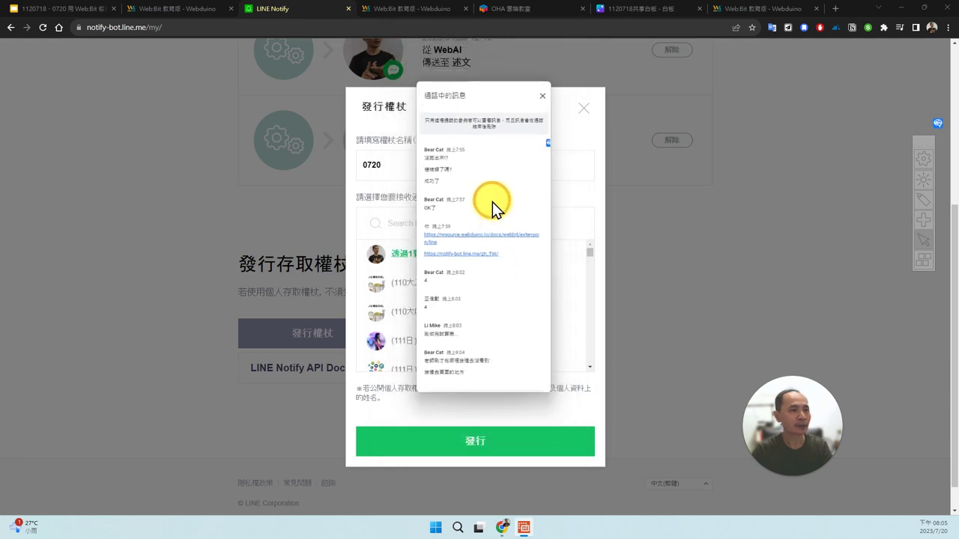
pyautogui.moveTo(490, 199); pyautogui.dragTo(0, 213)
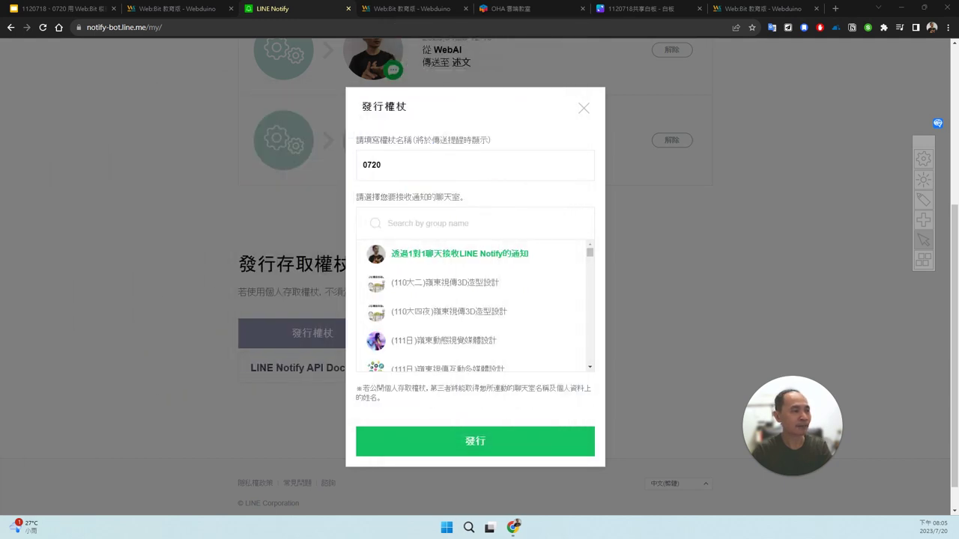
pyautogui.click(589, 112)
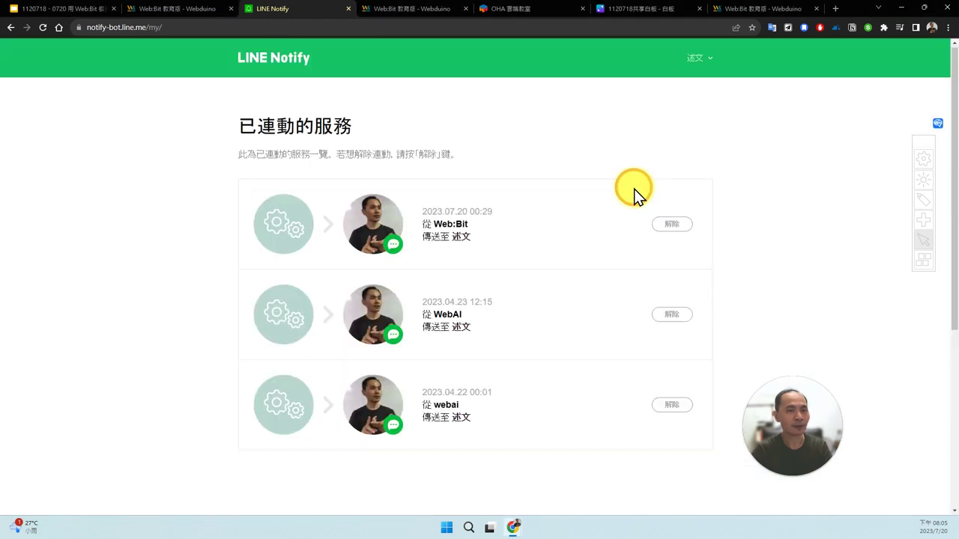
# Check the call messages window and move it off screen, and go to the account's 個人頁面 again
pyautogui.click(694, 67)
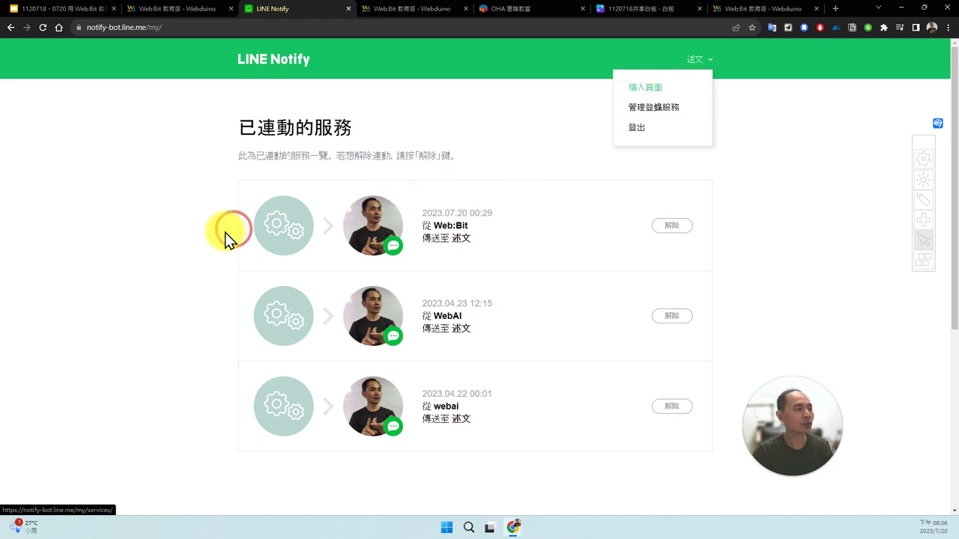
pyautogui.moveTo(2, 285)
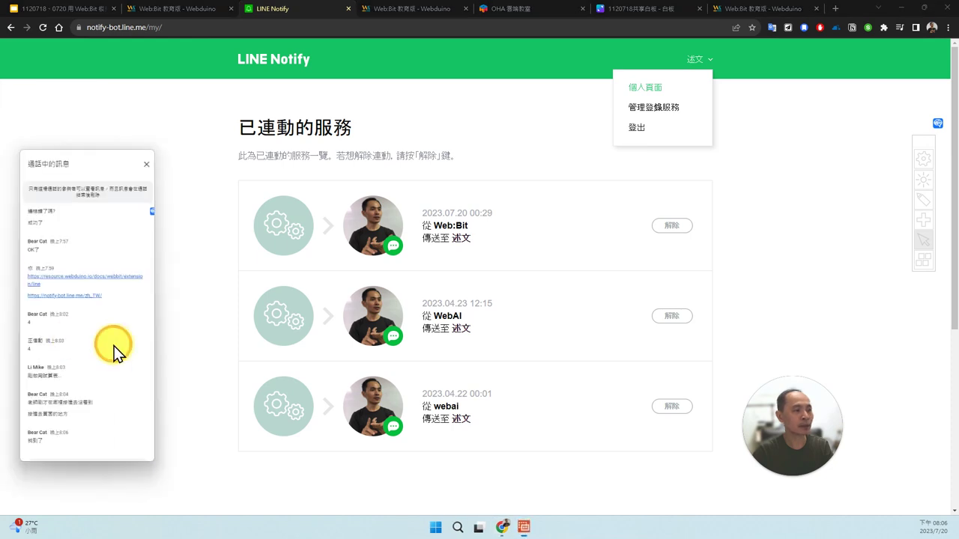
pyautogui.click(171, 355)
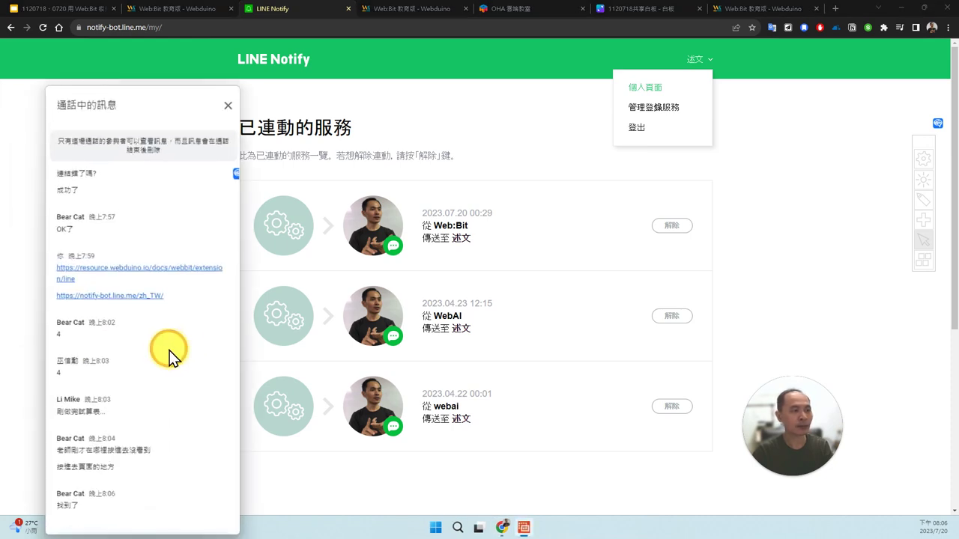
pyautogui.moveTo(179, 371); pyautogui.dragTo(176, 341)
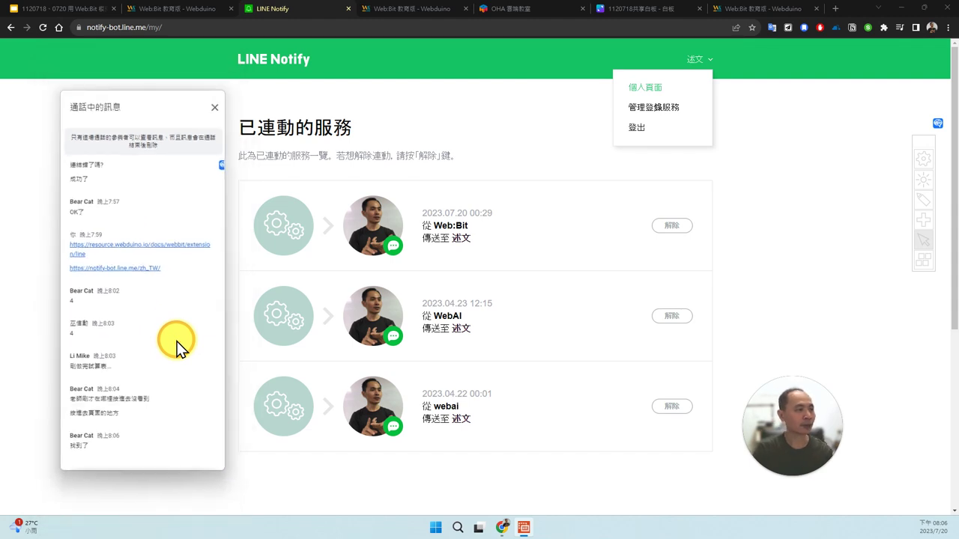
pyautogui.click(146, 239)
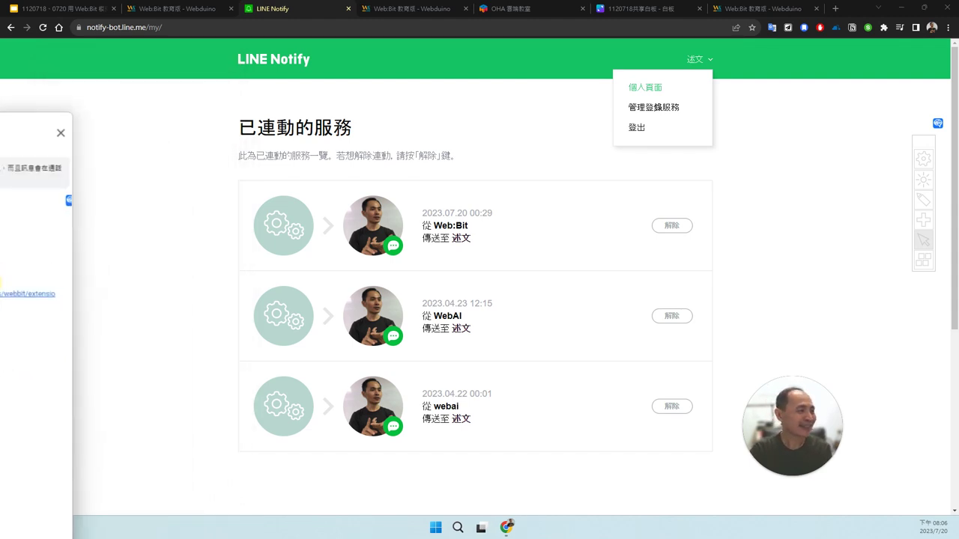
pyautogui.click(94, 212)
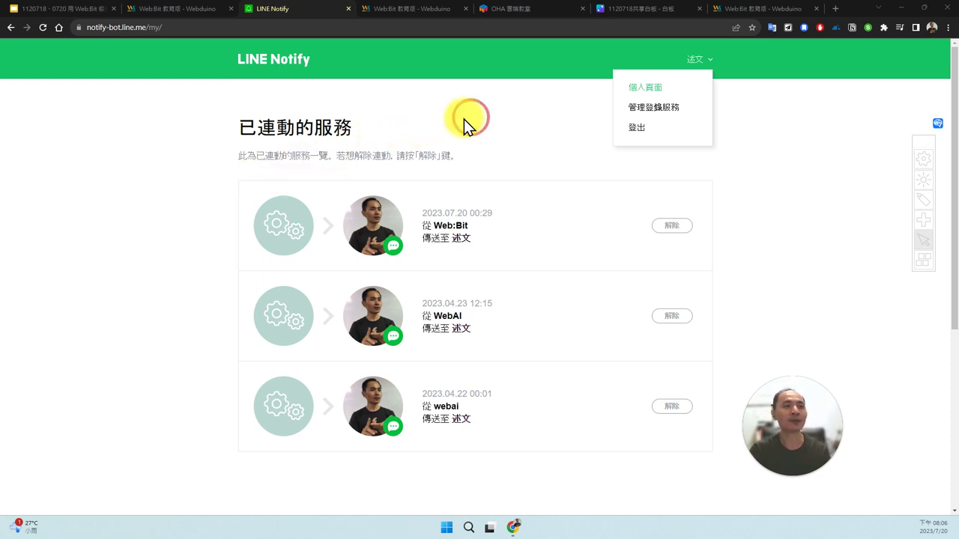
pyautogui.click(668, 96)
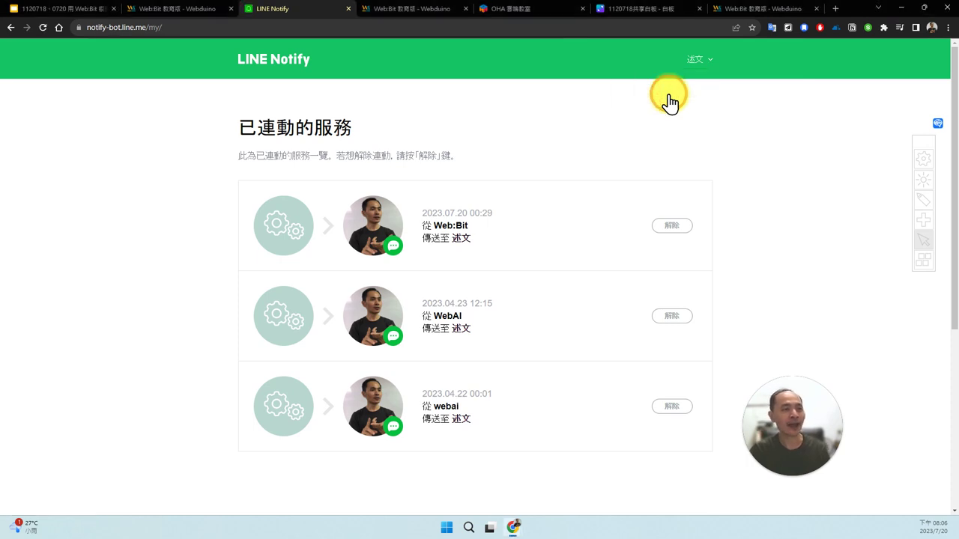
# Issue a personal access token named 0720 that notifies the 透過1對1聊天接收LINE Notify的通知 chat
pyautogui.click(628, 122)
pyautogui.scroll(-5, 608, 260)
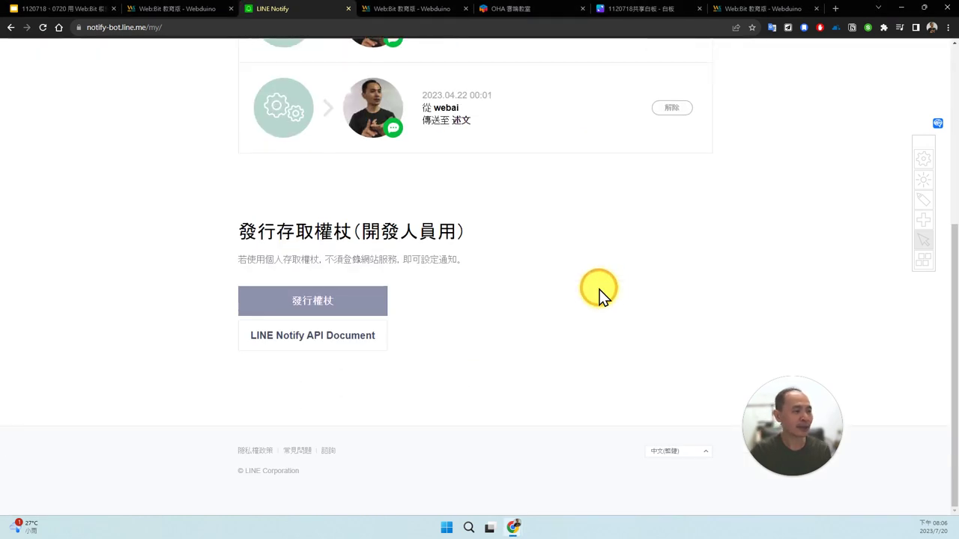
pyautogui.click(374, 307)
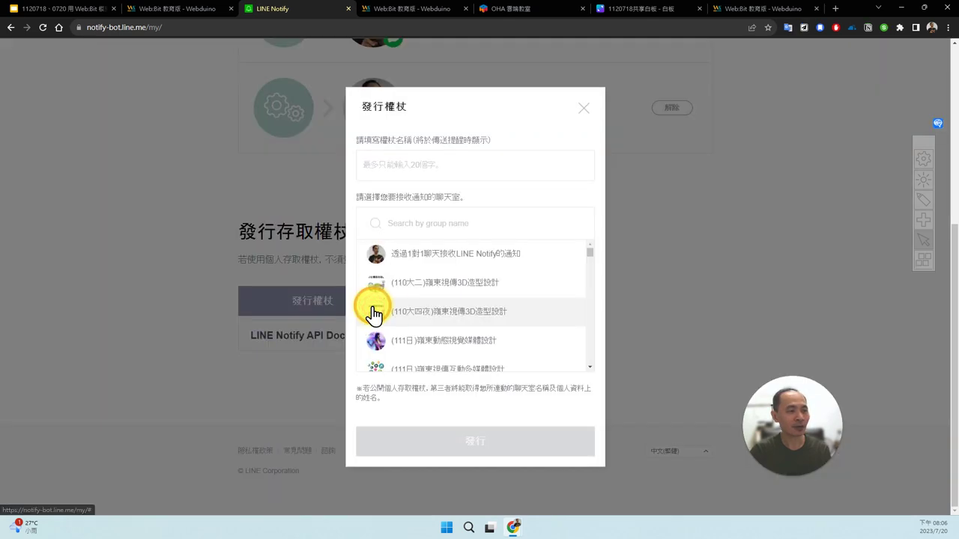
pyautogui.click(427, 164)
pyautogui.write('0720')
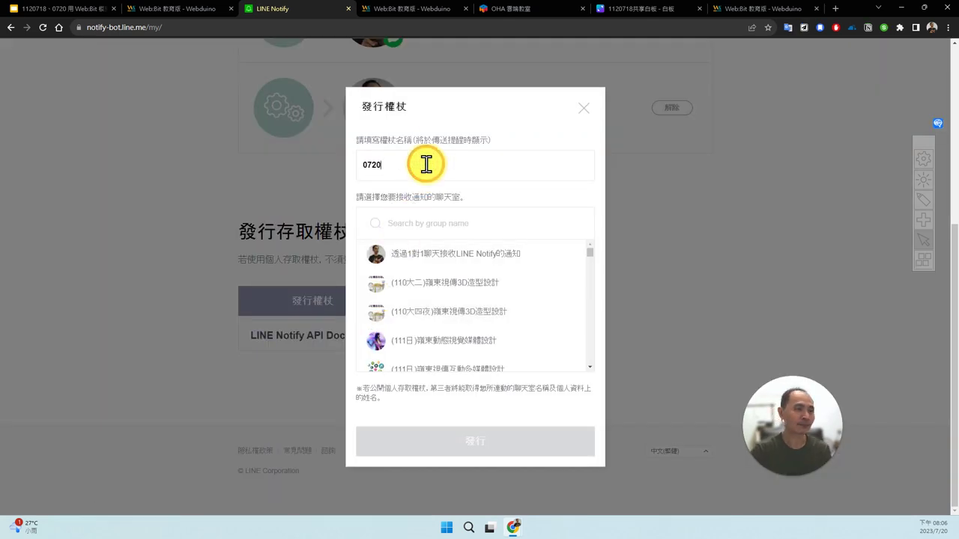
pyautogui.click(416, 258)
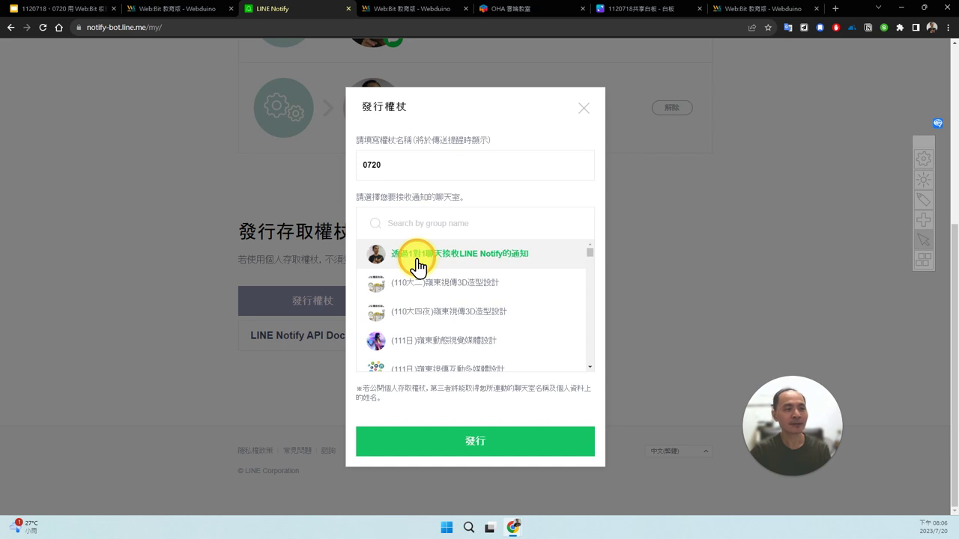
pyautogui.click(507, 447)
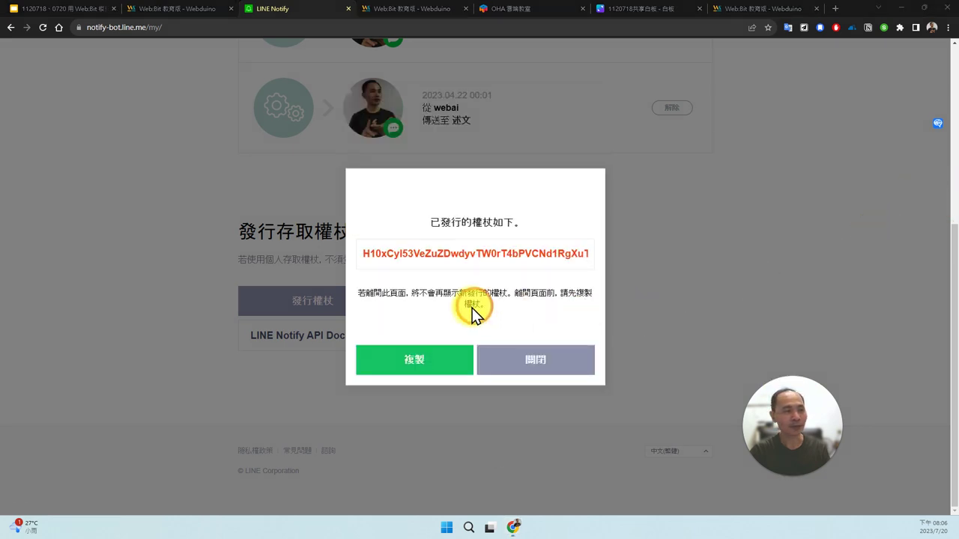
pyautogui.moveTo(343, 291)
pyautogui.mouseDown()
pyautogui.moveTo(458, 285)
pyautogui.moveTo(633, 301)
pyautogui.moveTo(530, 318)
pyautogui.moveTo(391, 311)
pyautogui.mouseUp()
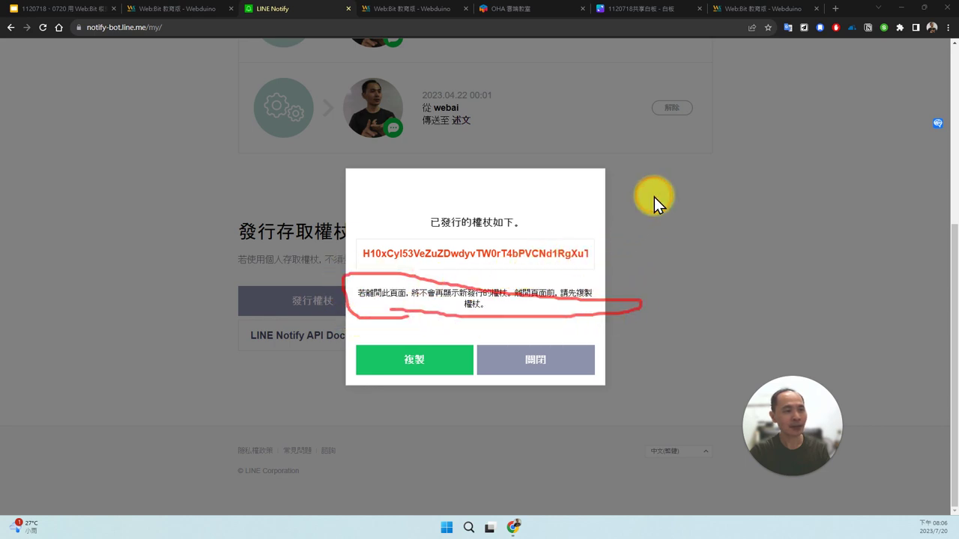
pyautogui.moveTo(629, 186); pyautogui.dragTo(672, 249)
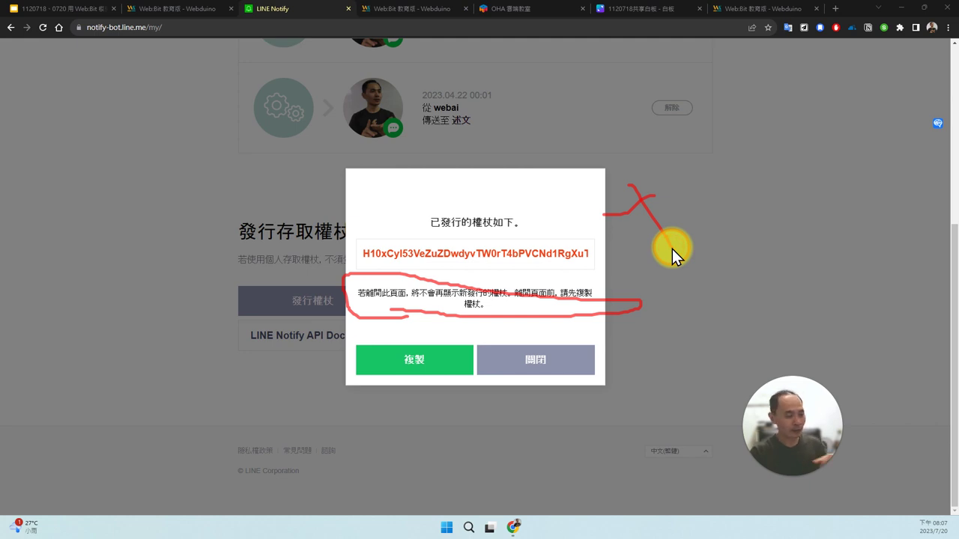
# Clear the screen annotations, copy the issued access token, and close the token dialog
pyautogui.press('Escape')
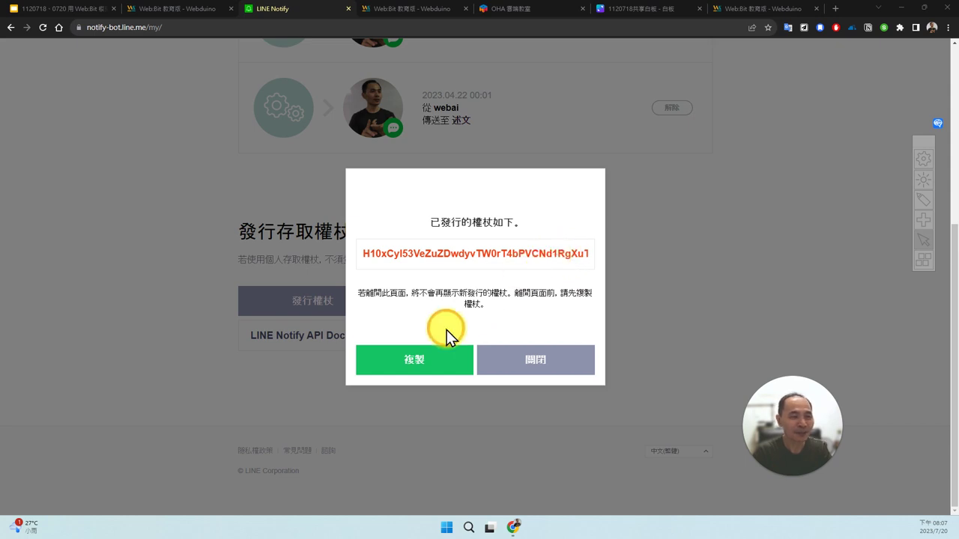
pyautogui.click(416, 357)
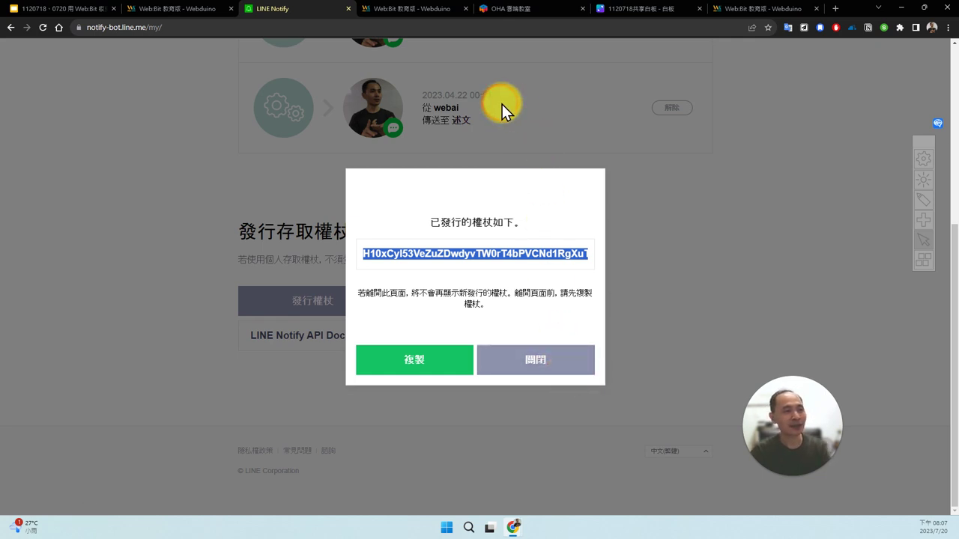
pyautogui.click(454, 70)
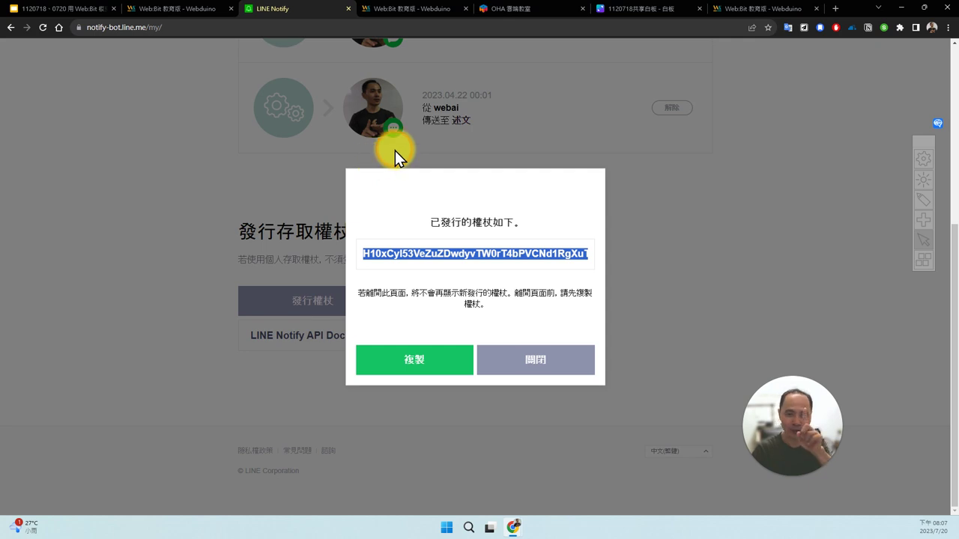
pyautogui.click(532, 360)
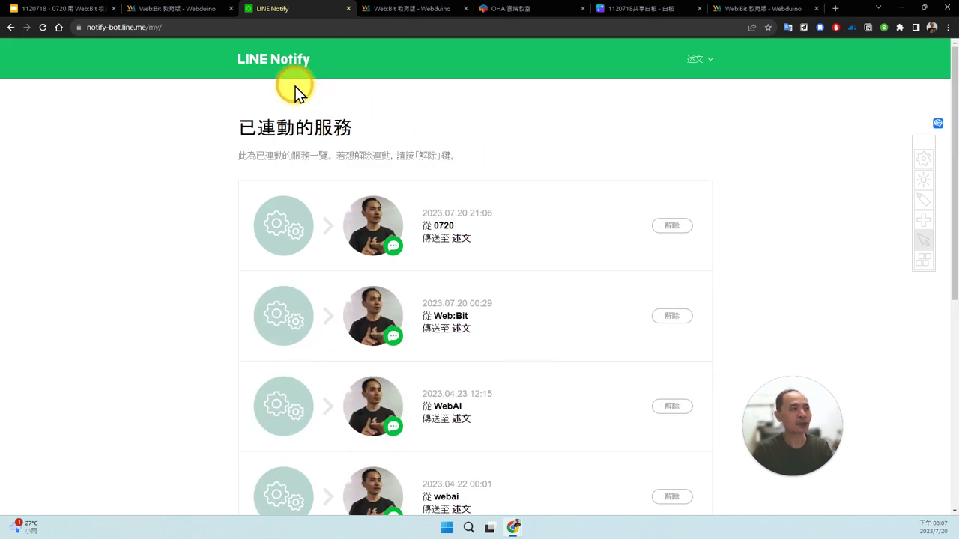
# Switch to the Web:Bit 教育版 block editor with the weather program, and check the call messages window before moving it off screen
pyautogui.click(755, 10)
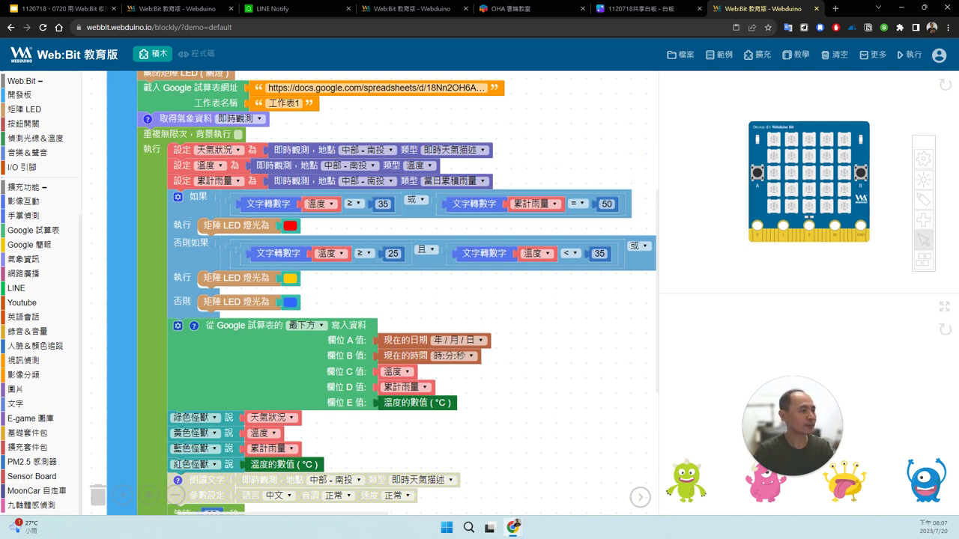
pyautogui.moveTo(0, 274); pyautogui.dragTo(121, 276)
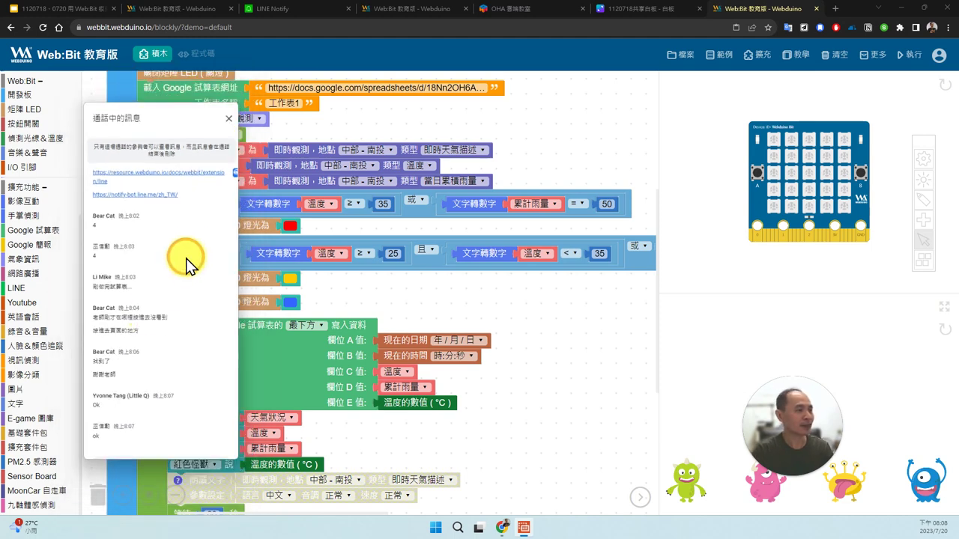
pyautogui.moveTo(189, 248); pyautogui.dragTo(0, 264)
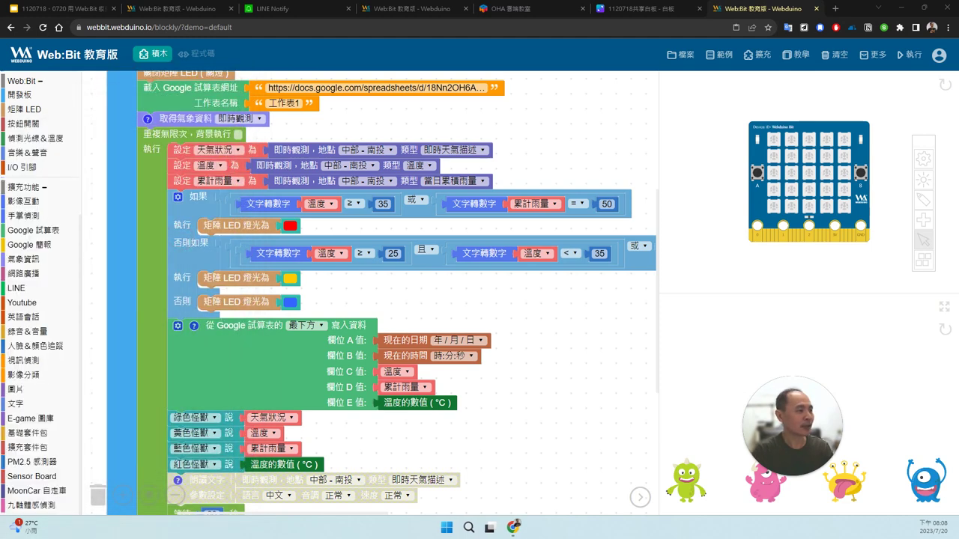
# Add a LINE (Notify) block below the red 矩陣 LED block in the 如果 branch and paste the access token as its Token
pyautogui.click(36, 292)
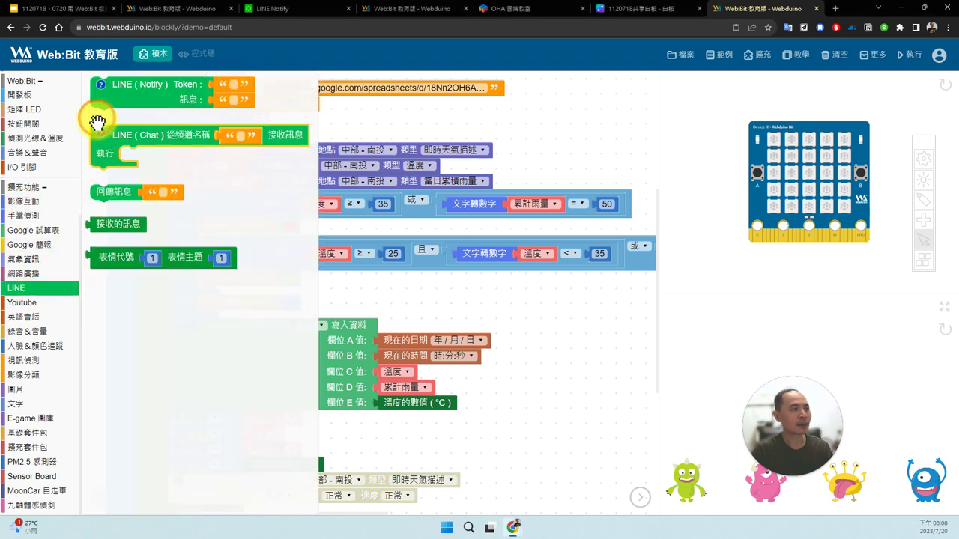
pyautogui.moveTo(123, 89); pyautogui.dragTo(320, 302)
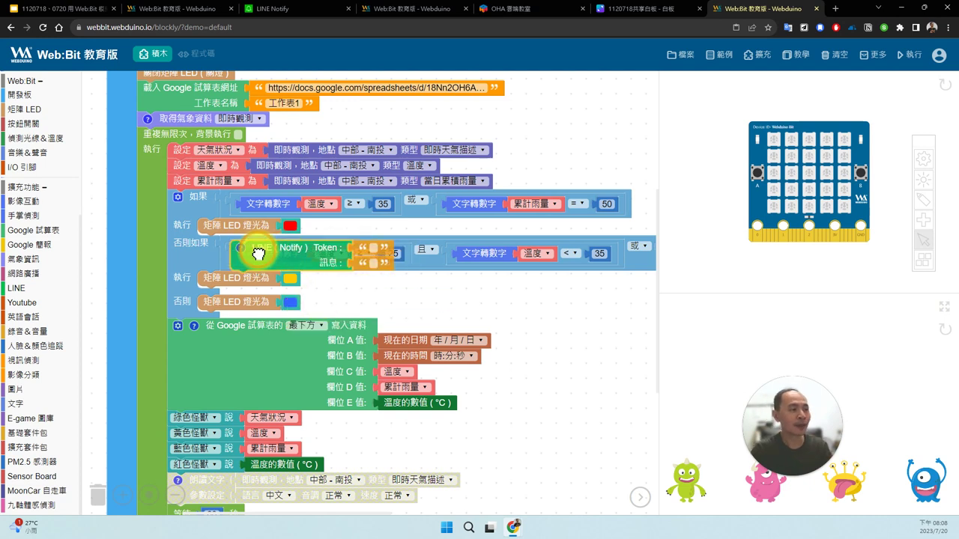
pyautogui.moveTo(257, 252); pyautogui.dragTo(227, 245)
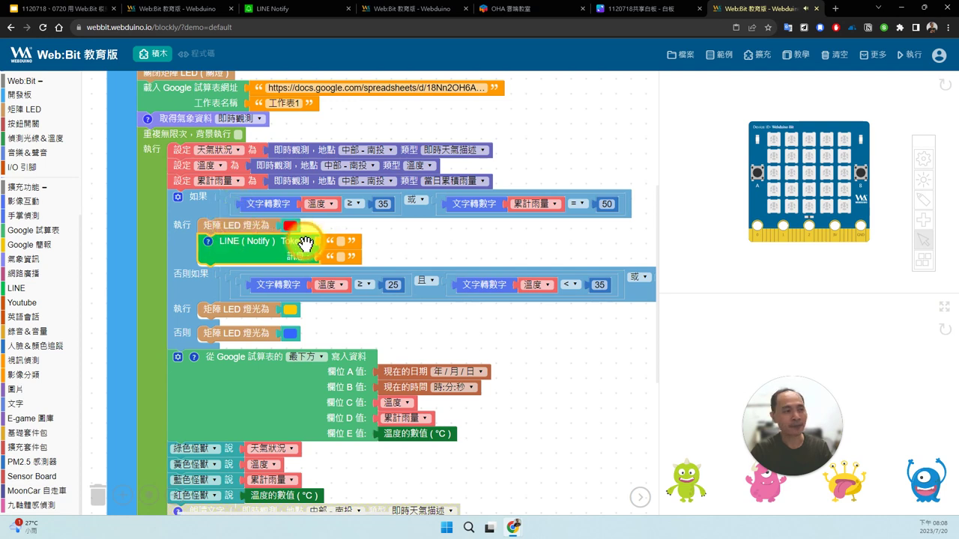
pyautogui.click(340, 240)
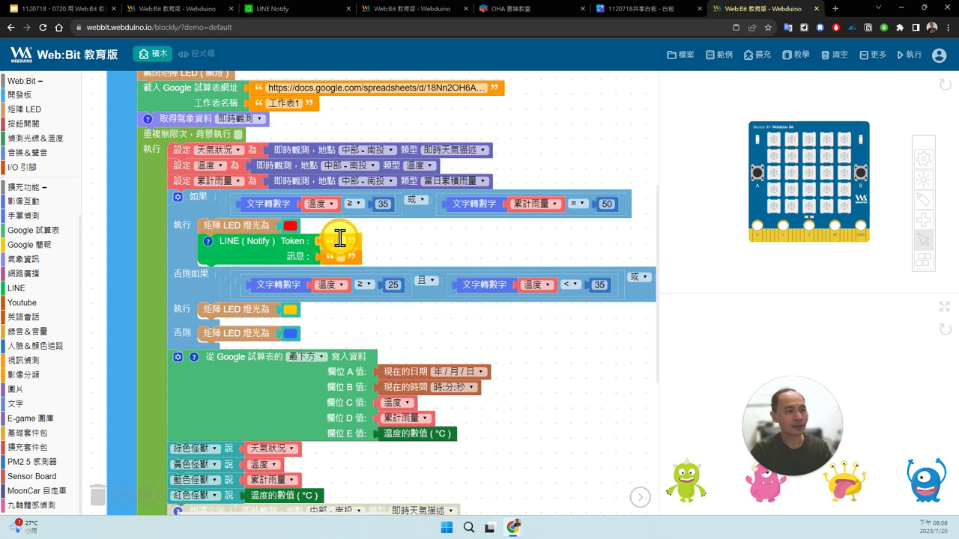
pyautogui.hotkey('ctrl', 'v')
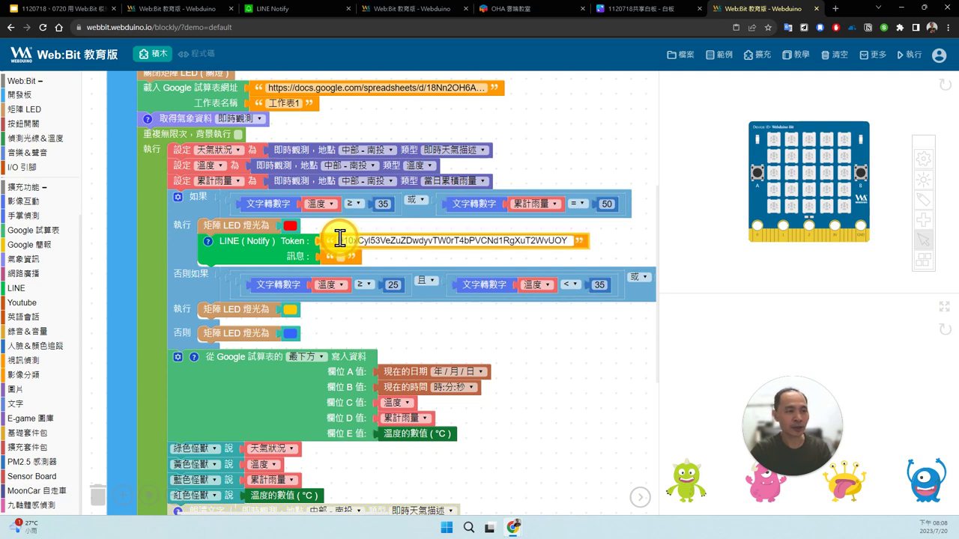